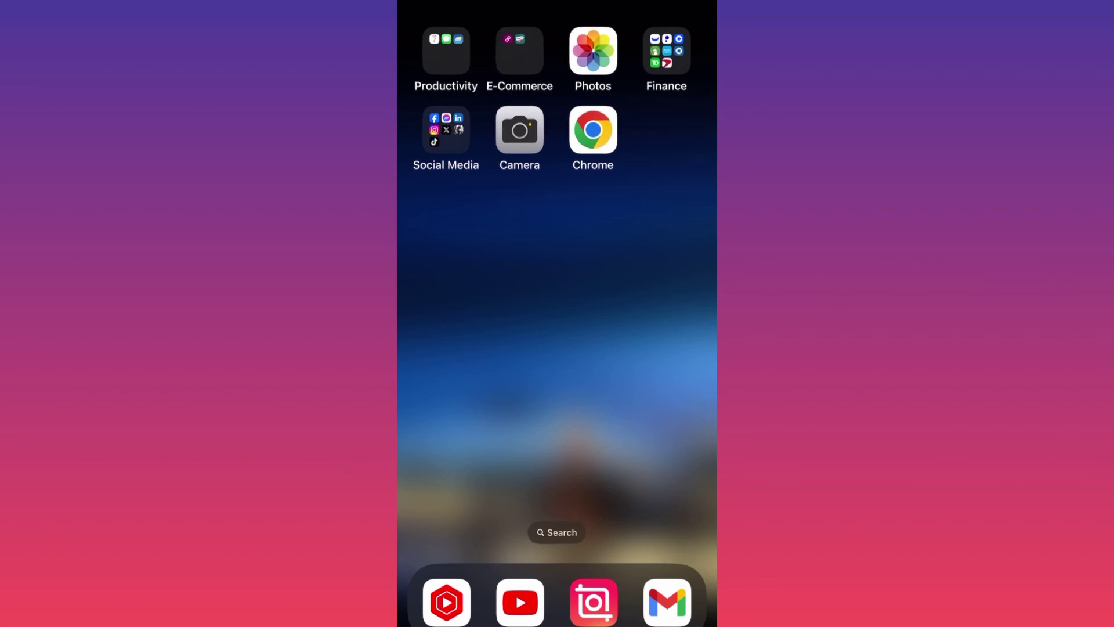
Launch TikTok from the Social Media folder on the home screen
left_click(446, 130)
left_click(477, 341)
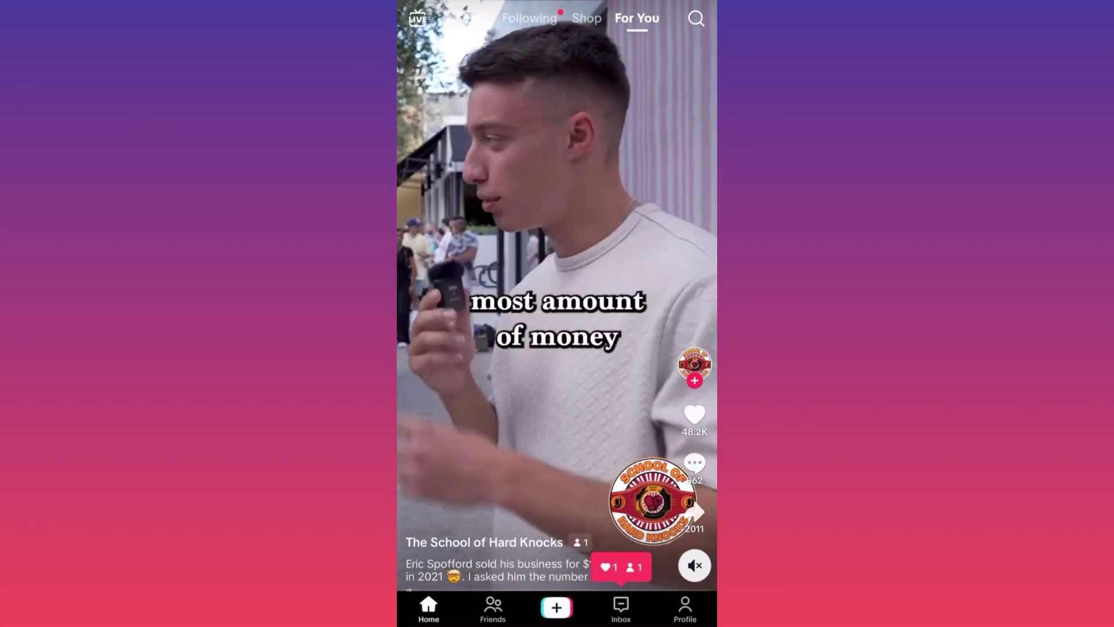
Open the 307-view Elon Musk clip from your profile's video grid
left_click(684, 608)
scroll(557, 392, "down", 3)
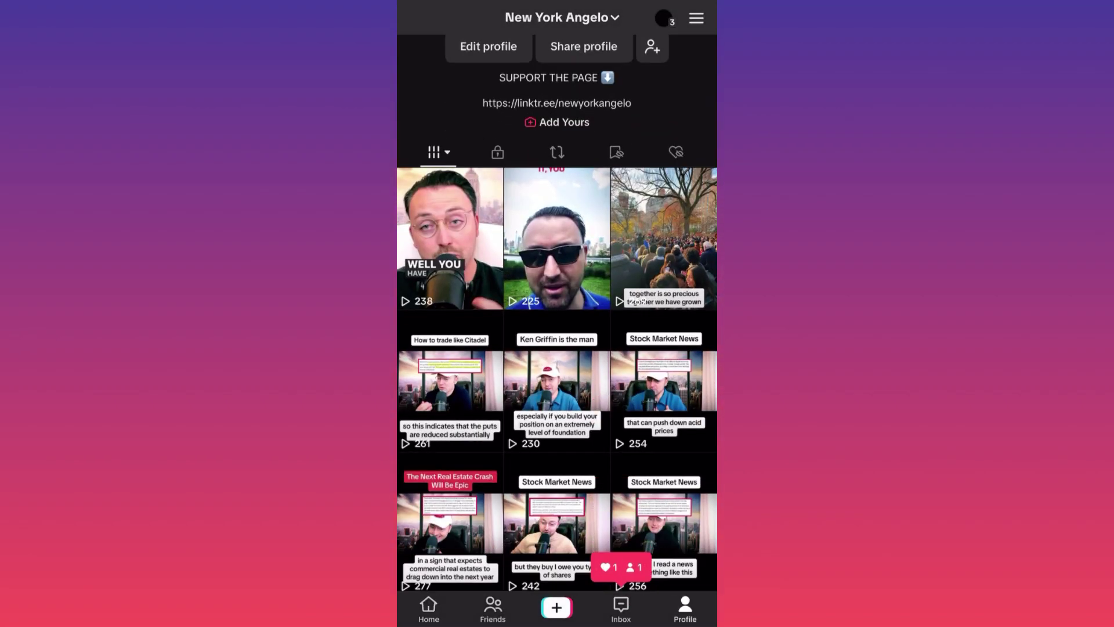
scroll(558, 392, "down", 5)
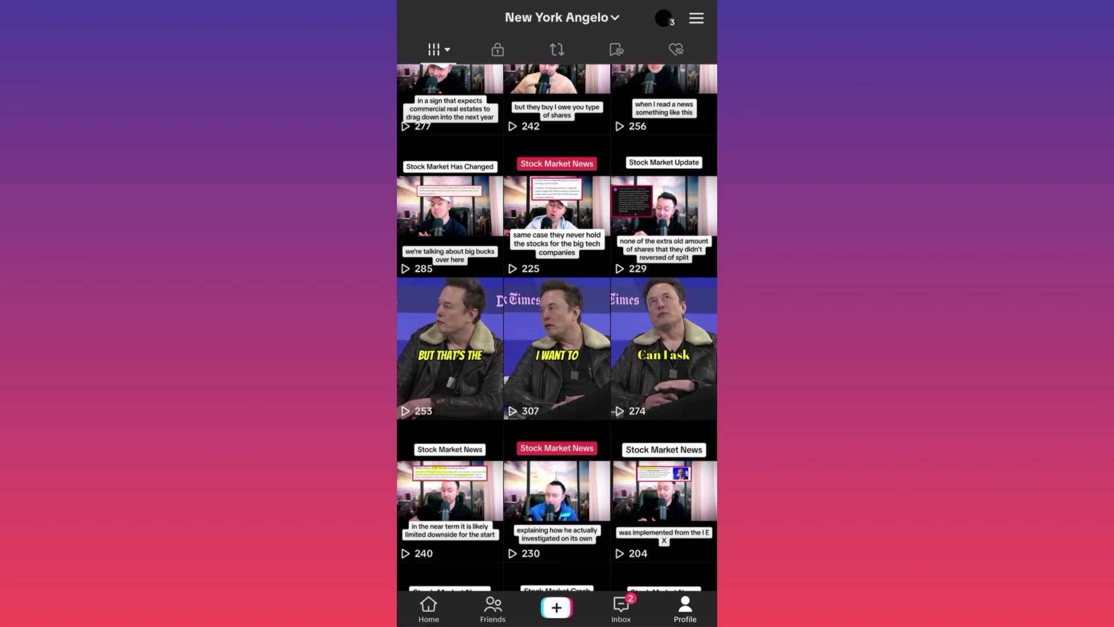
left_click(557, 348)
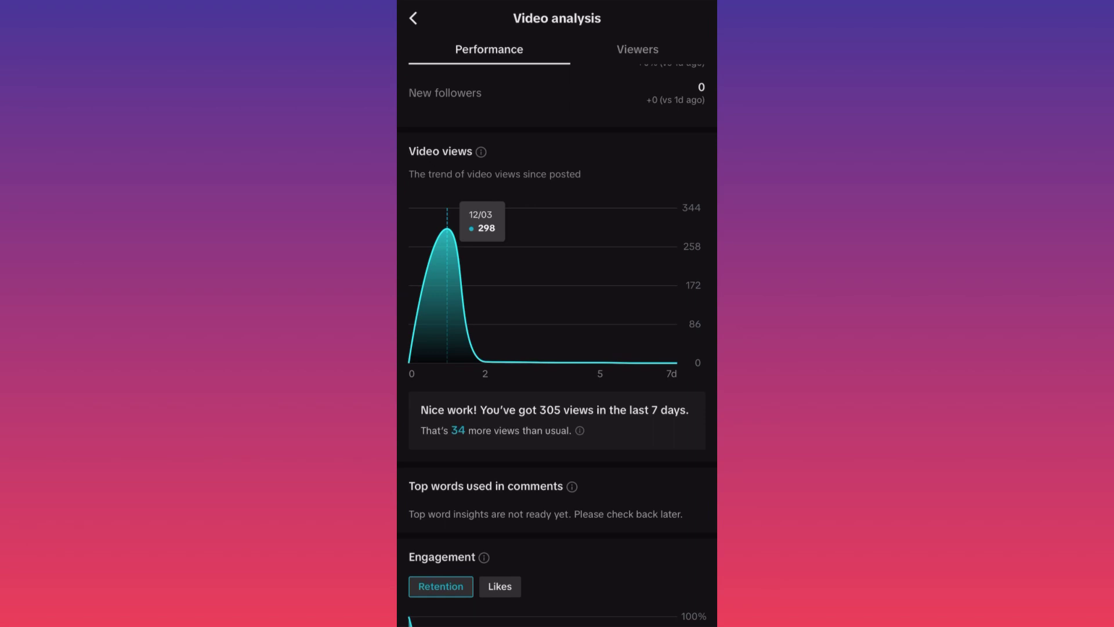
scroll(557, 348, "down", 1)
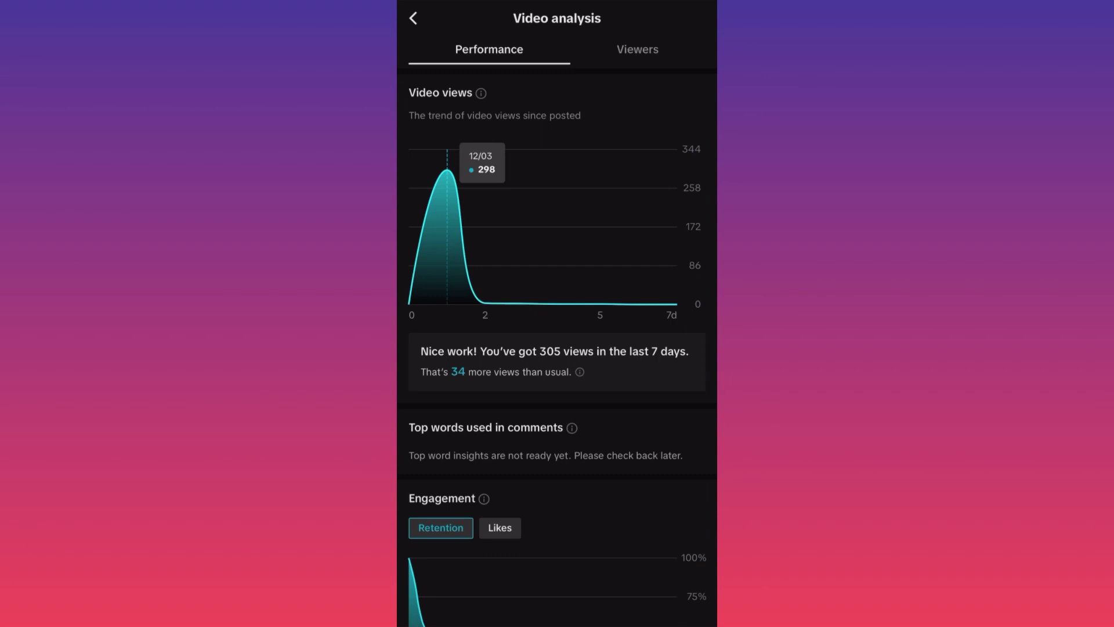
scroll(557, 348, "down", 1)
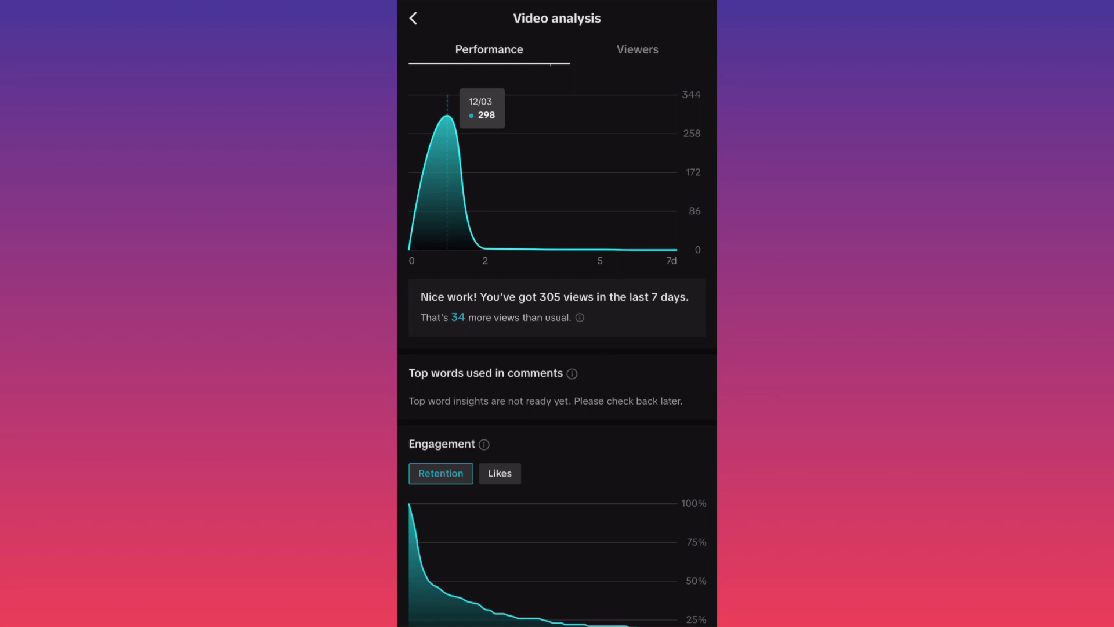
scroll(558, 348, "down", 2)
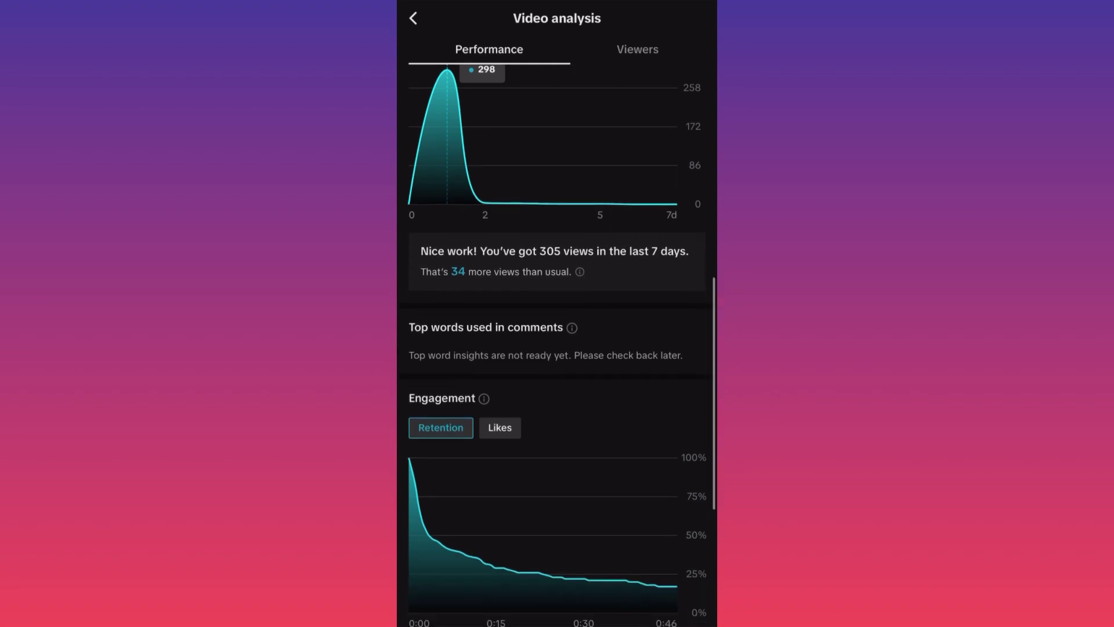
scroll(557, 348, "up", 2)
scroll(557, 349, "up", 1)
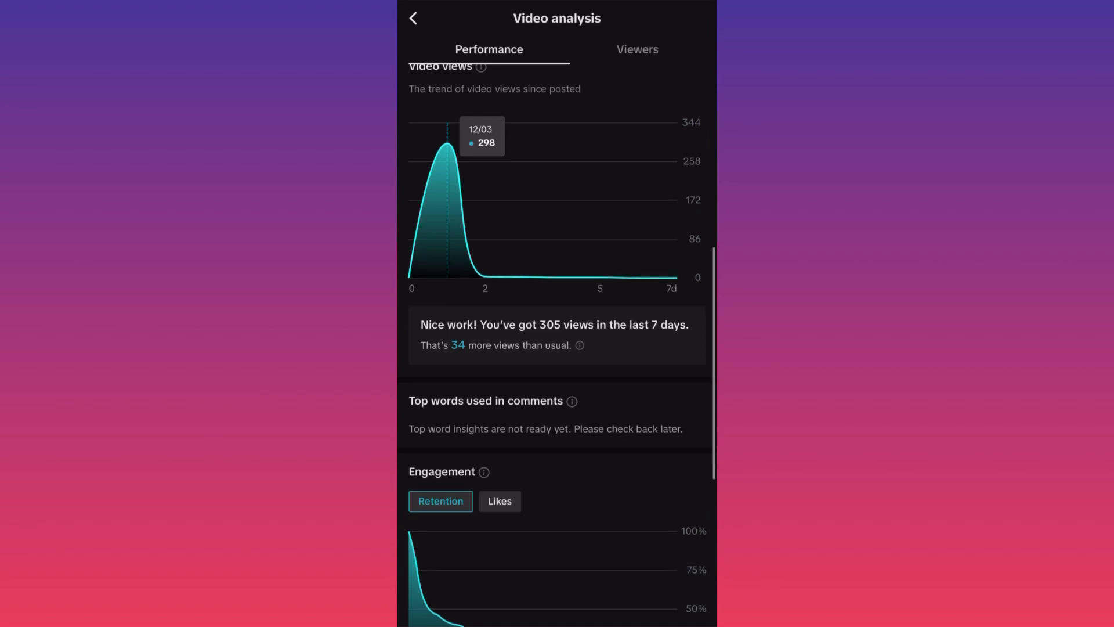
scroll(557, 349, "down", 2)
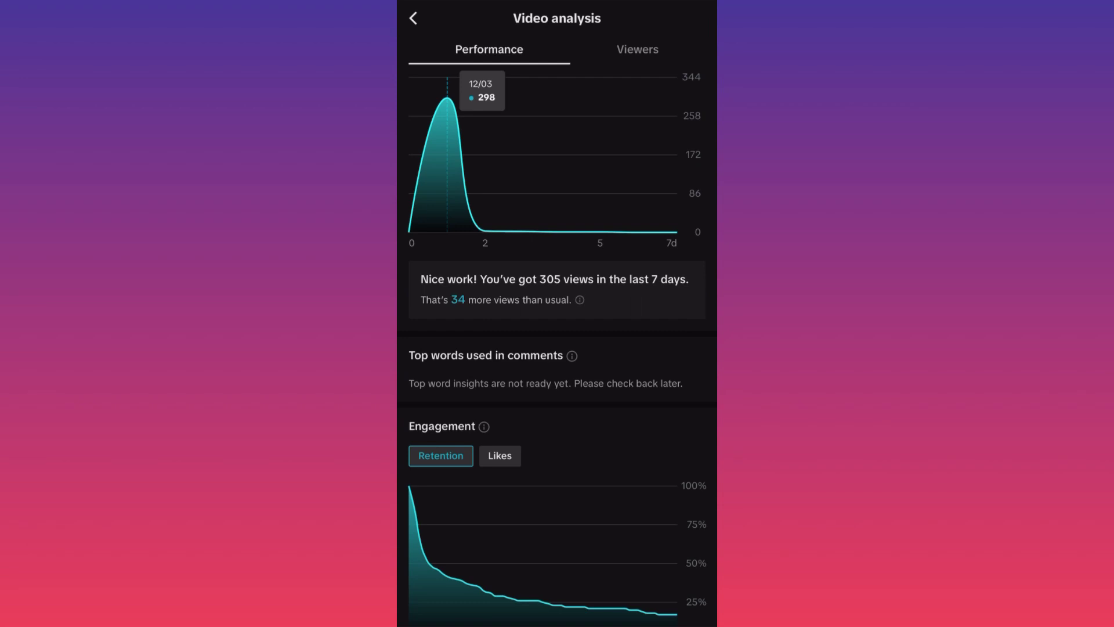
scroll(557, 348, "down", 3)
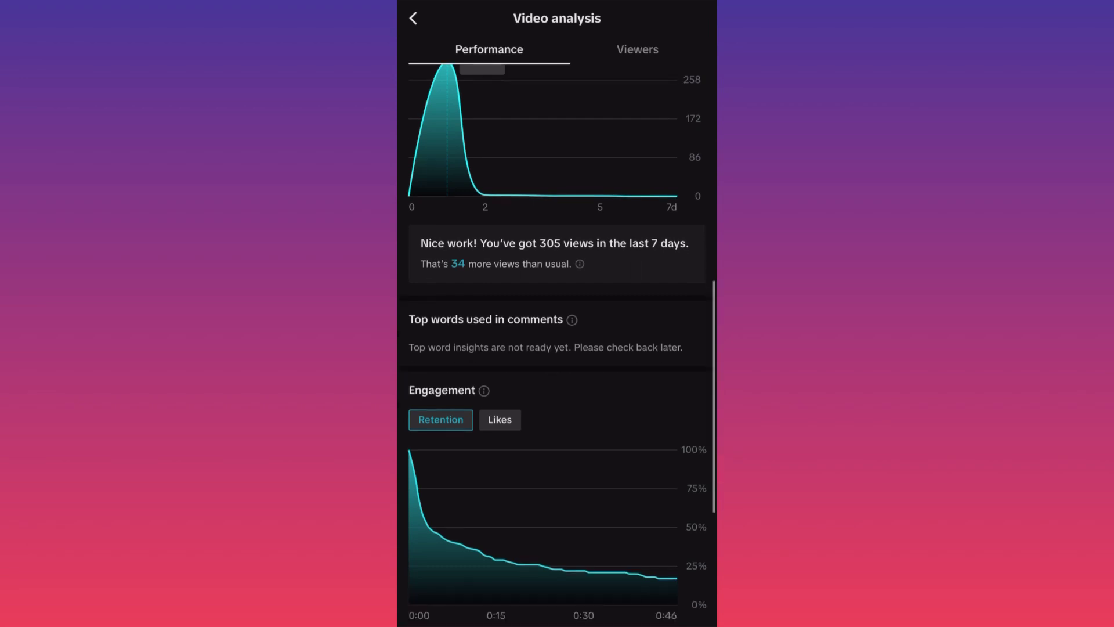
left_click_drag(455, 388, 455, 318)
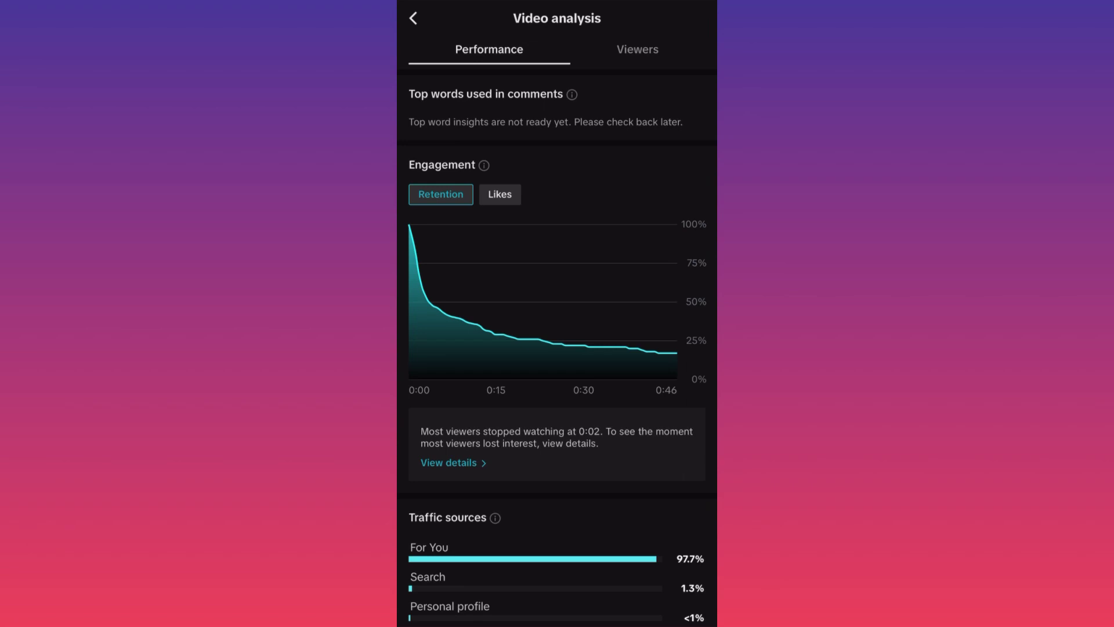
Trace the Retention chart, reading 85% at 0:01, the 0:02 drop-off and 17% at 0:46
left_click(421, 279)
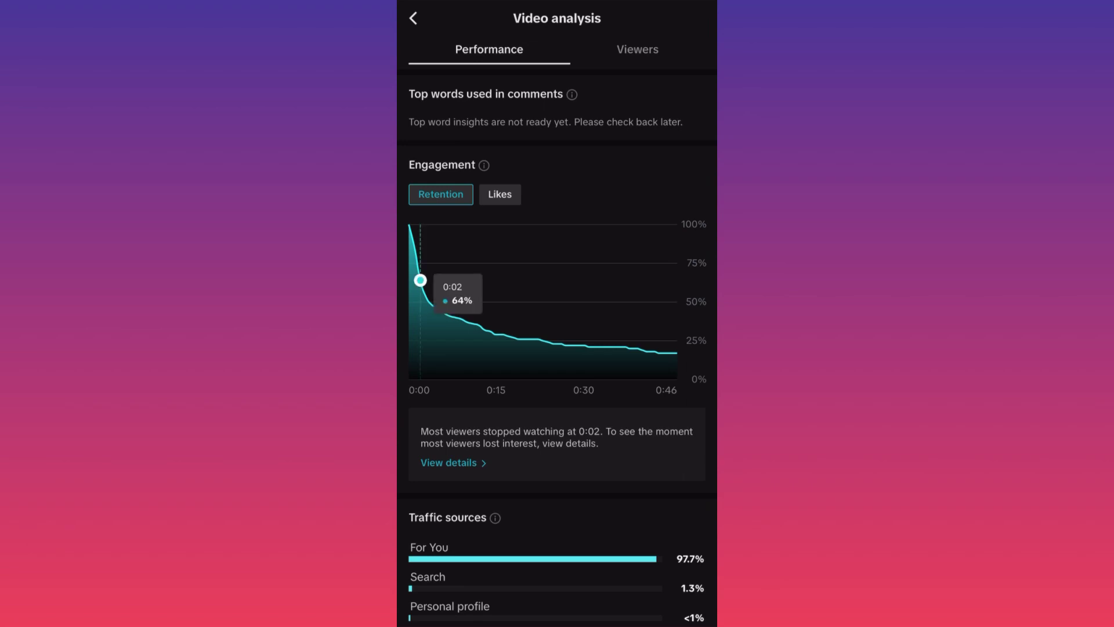
left_click_drag(557, 435, 557, 404)
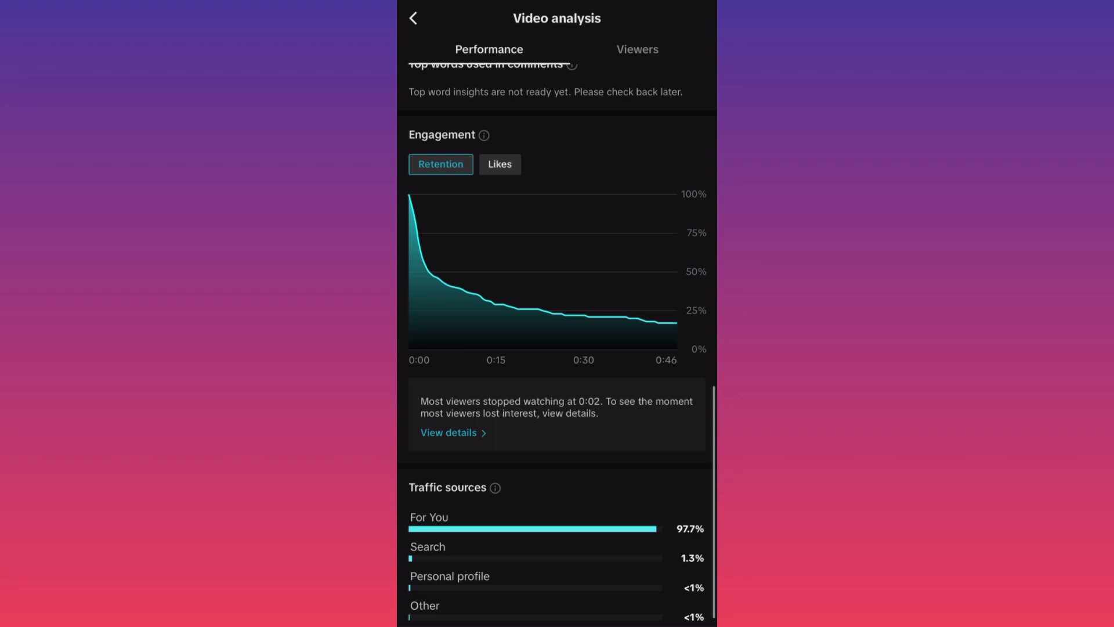
left_click(414, 218)
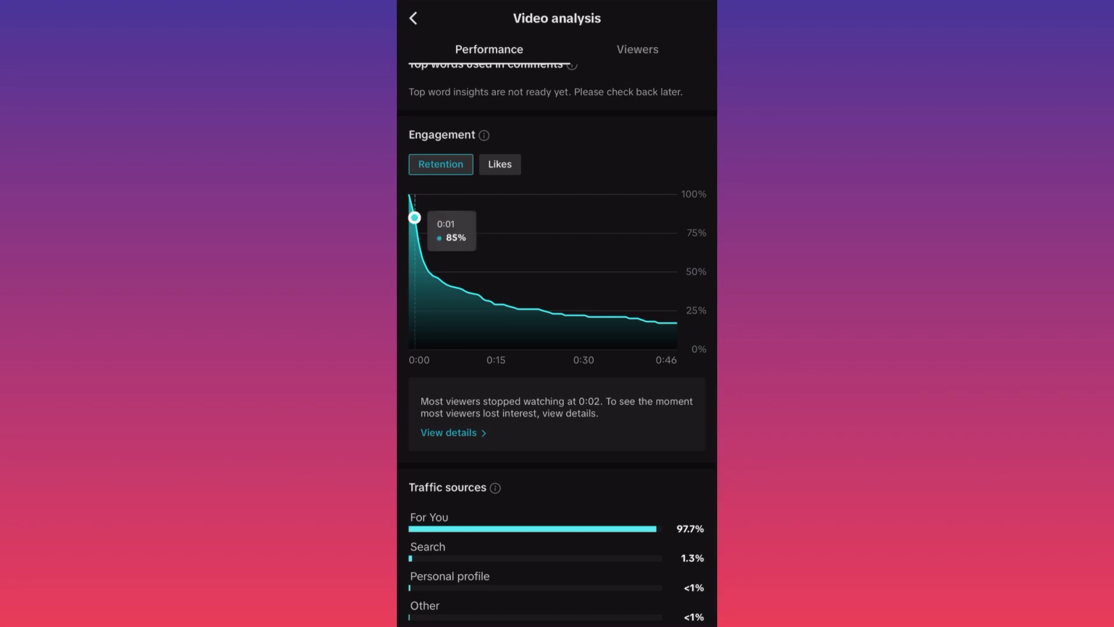
mouse_move(414, 218)
left_mouse_down()
mouse_move(507, 310)
mouse_move(664, 326)
left_mouse_up()
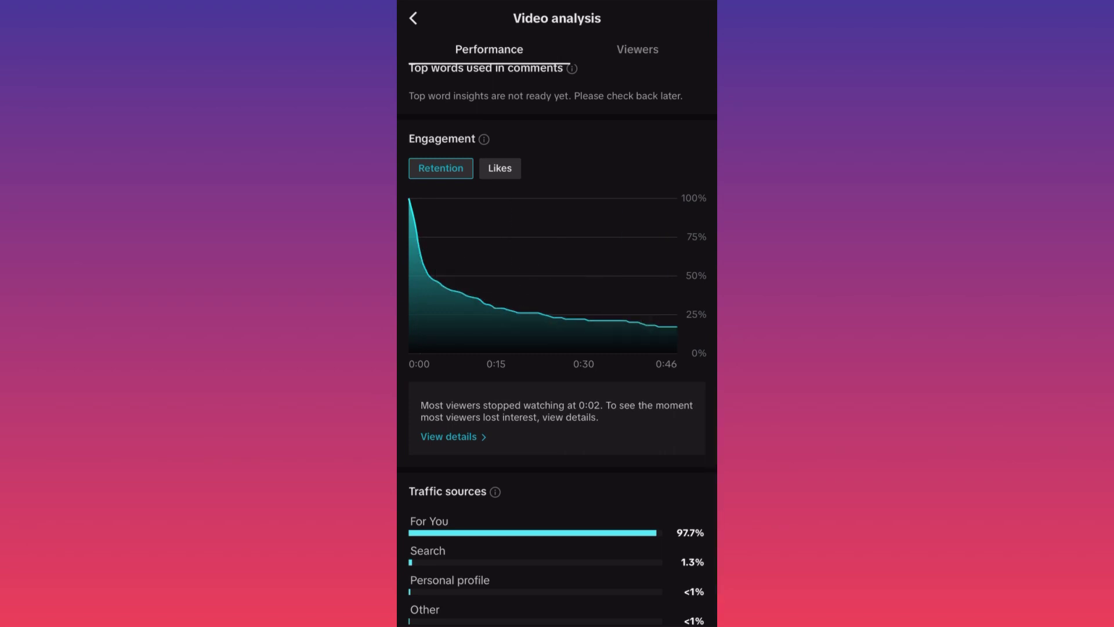
left_click(676, 326)
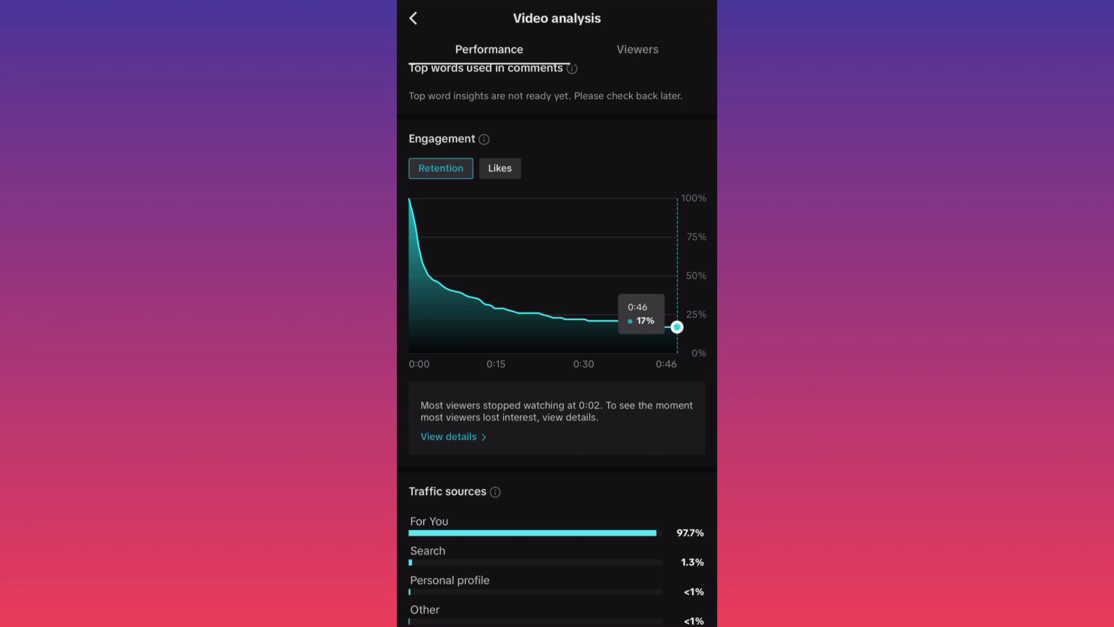
left_click_drag(676, 326, 414, 221)
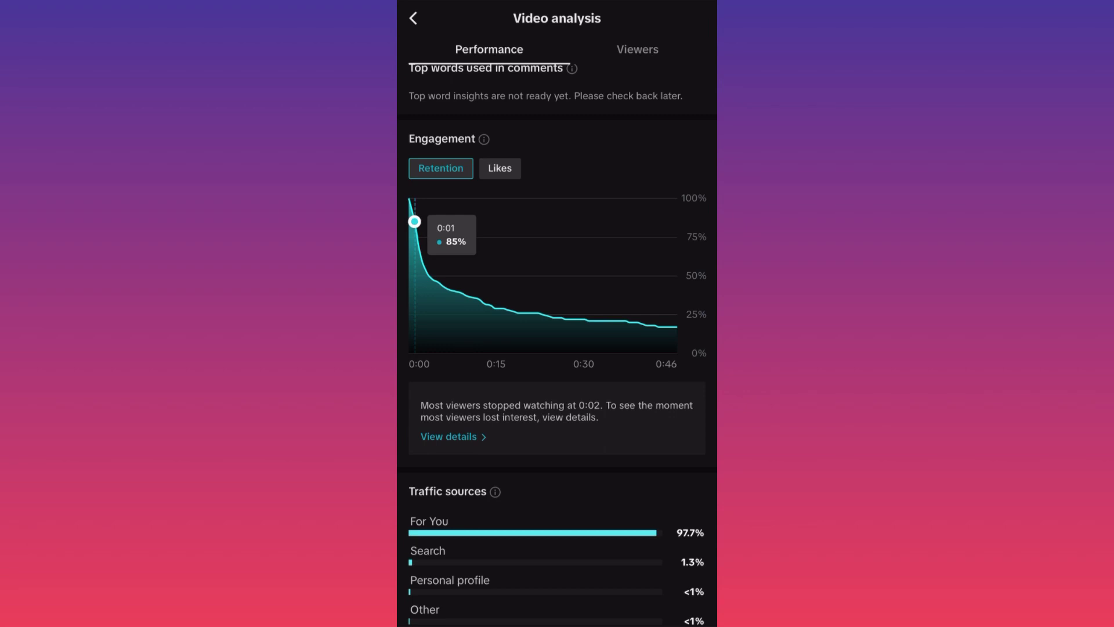
scroll(561, 344, "down", 1)
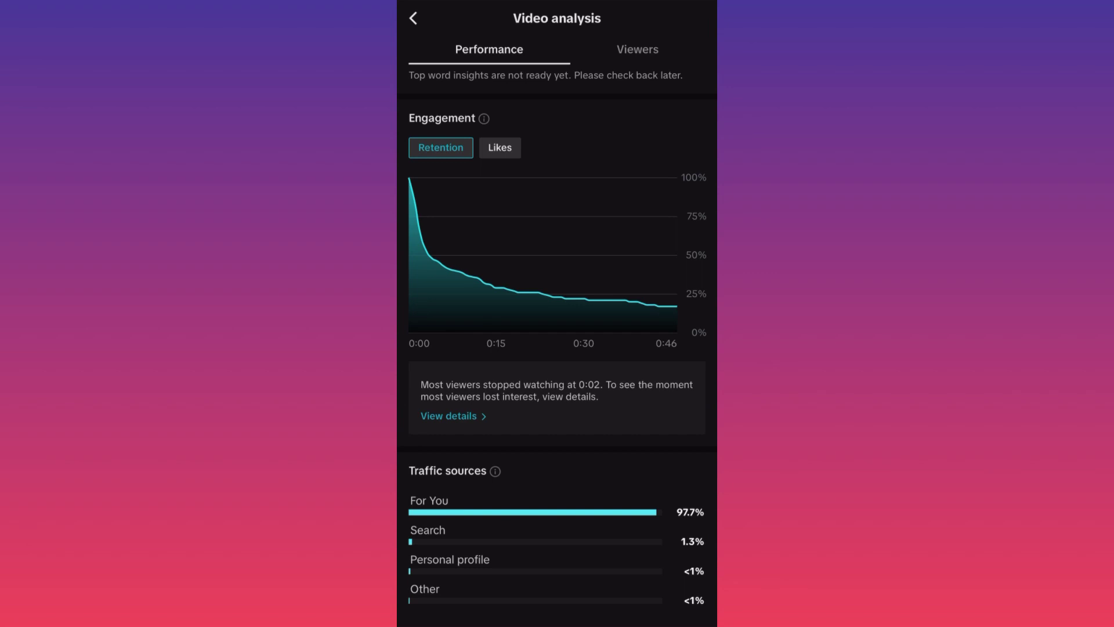
scroll(557, 348, "down", 2)
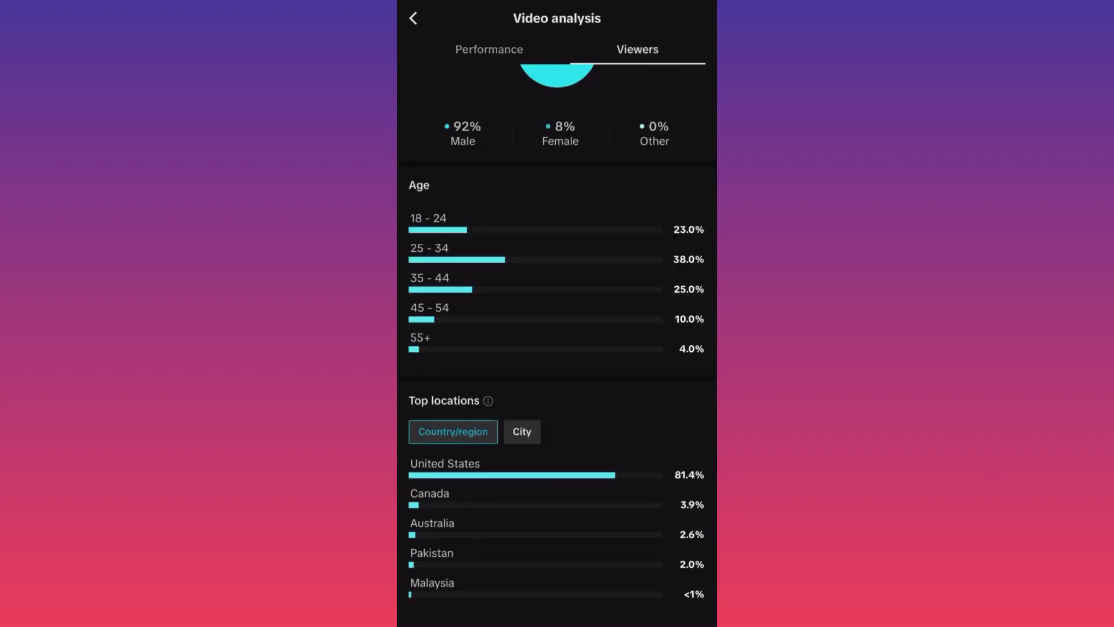
scroll(557, 349, "up", 3)
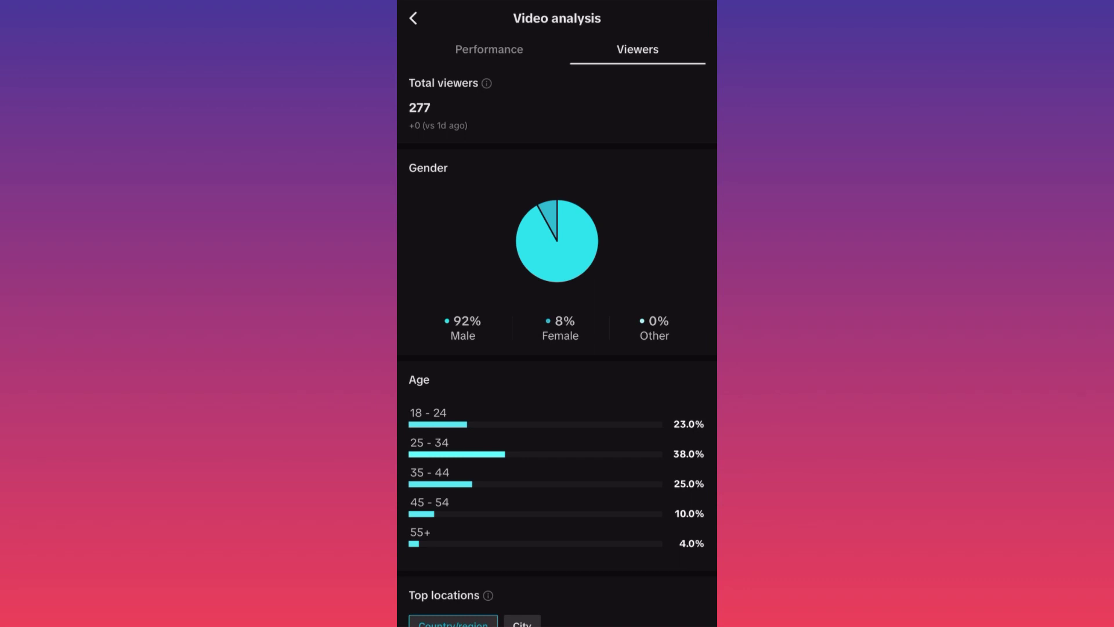
scroll(557, 348, "down", 3)
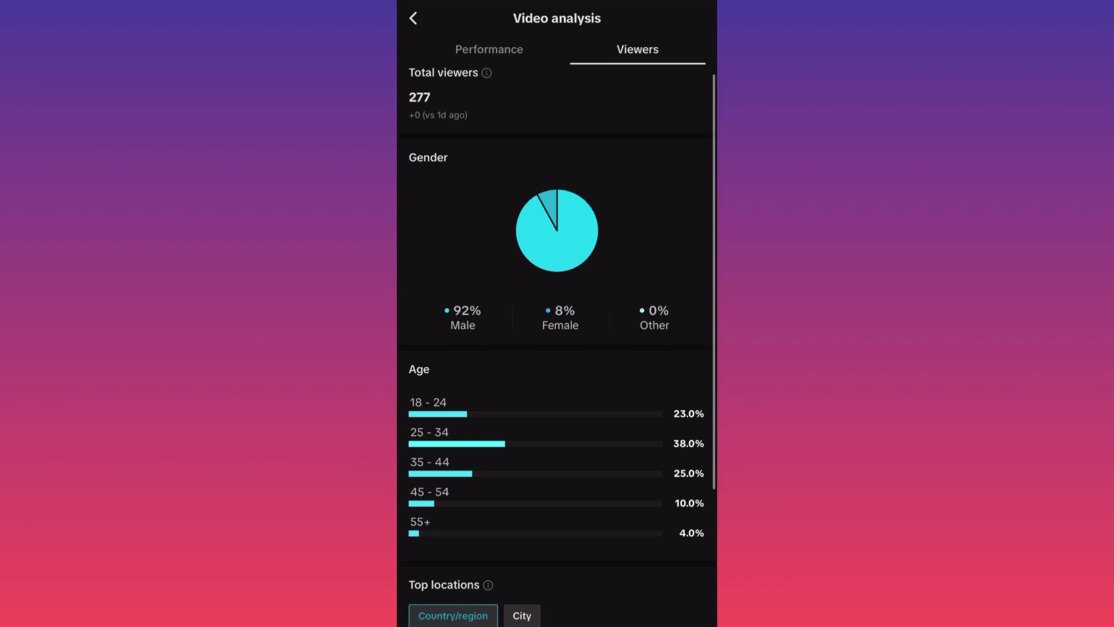
scroll(558, 348, "up", 1)
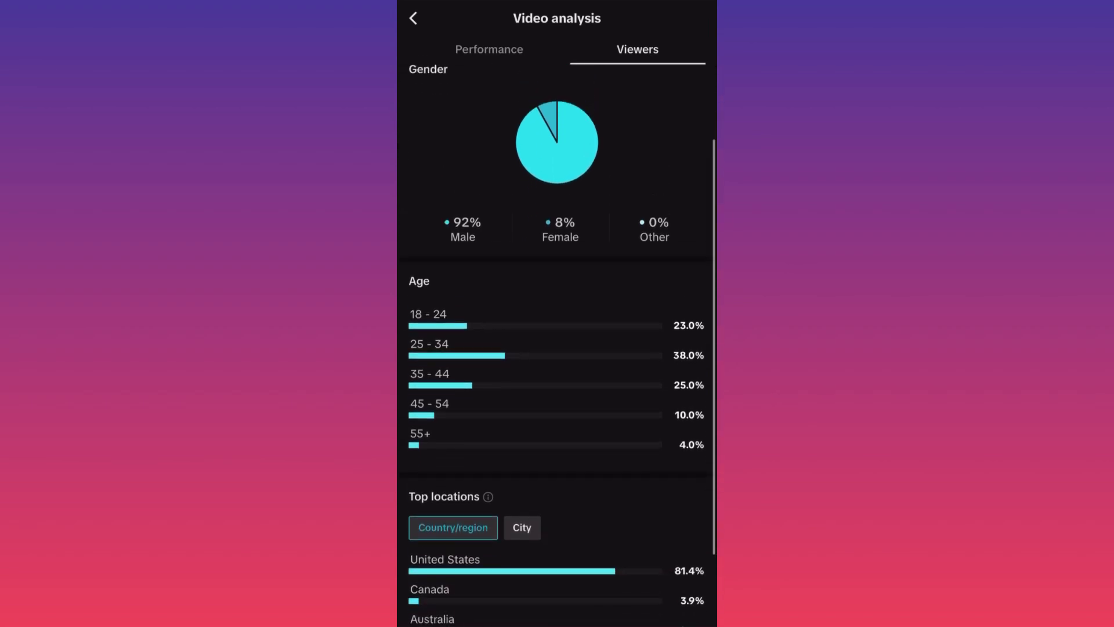
scroll(557, 348, "up", 1)
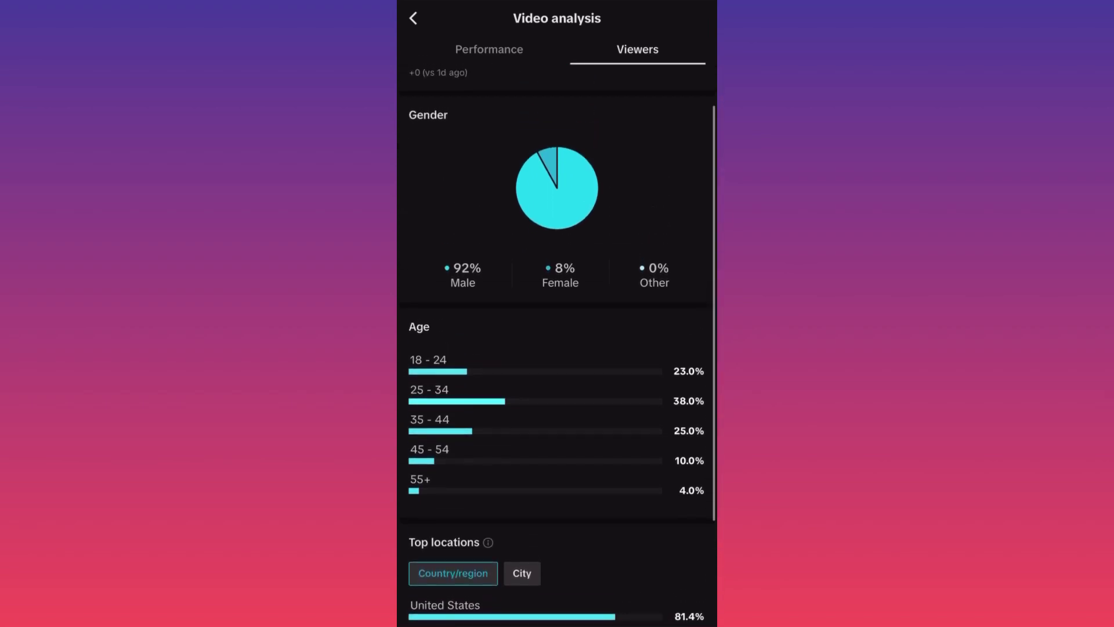
scroll(557, 348, "down", 2)
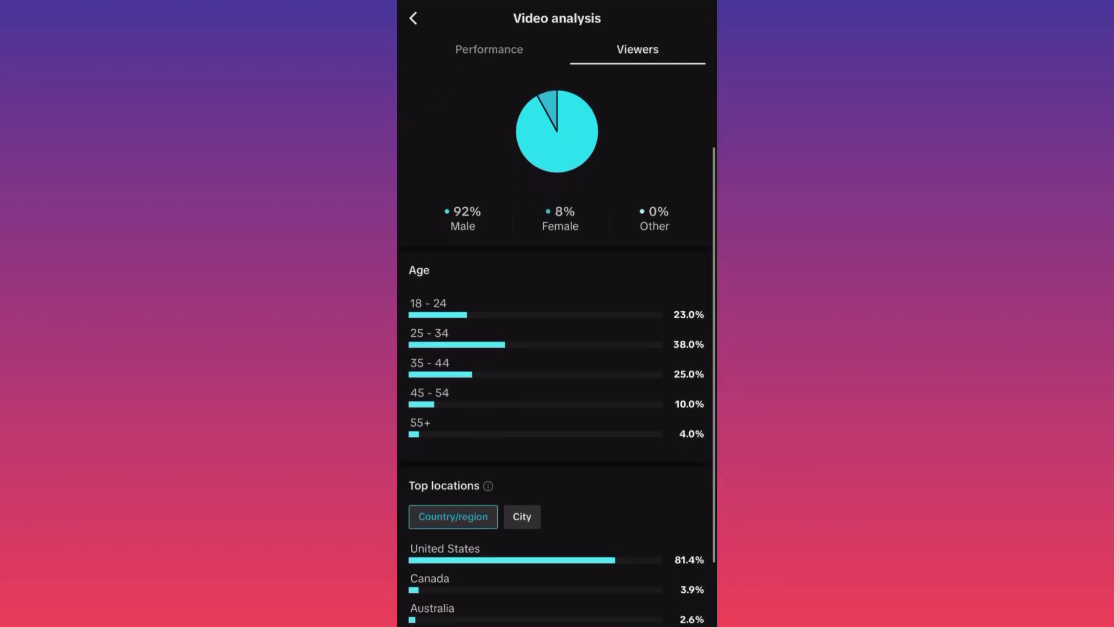
scroll(557, 349, "down", 1)
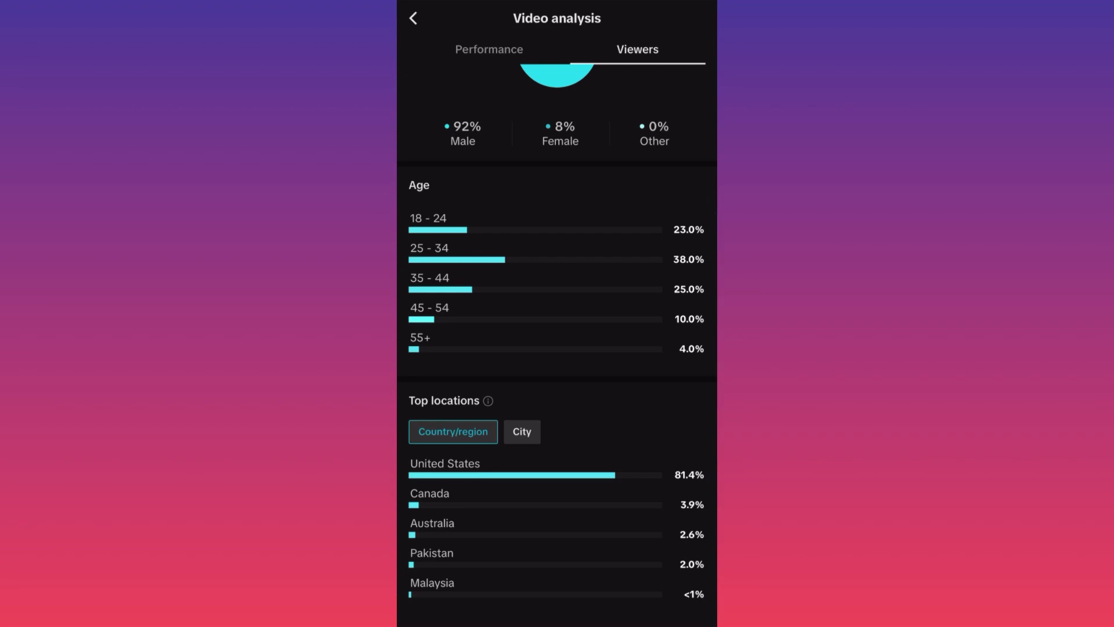
scroll(557, 348, "down", 1)
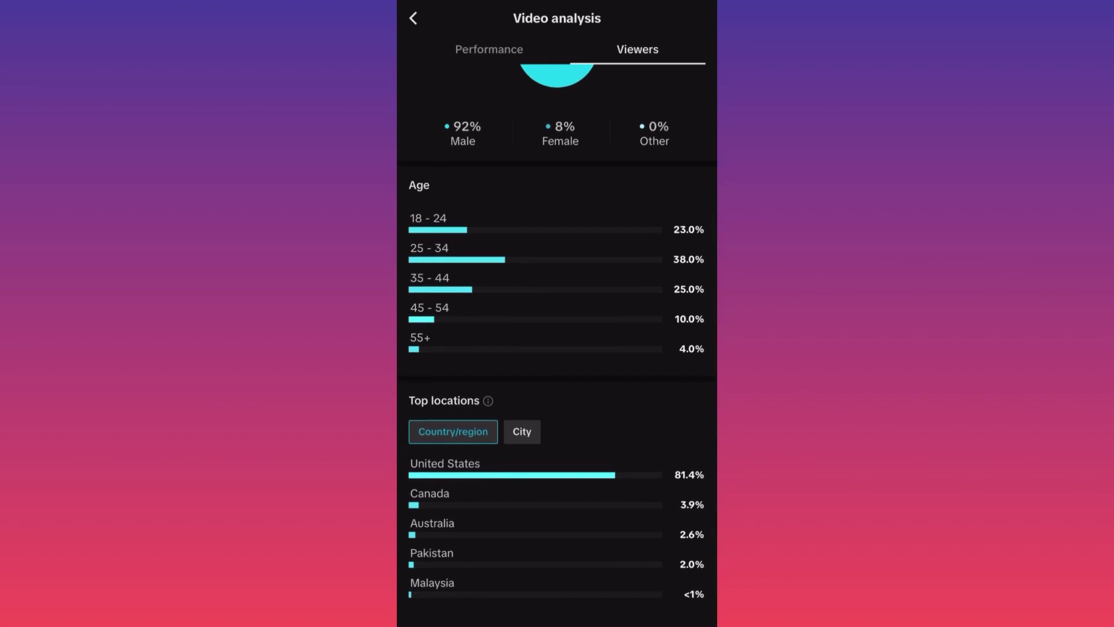
Switch Top locations to City, showing Brooklyn, Dallas and Tucson at 12.1% each
left_click(521, 431)
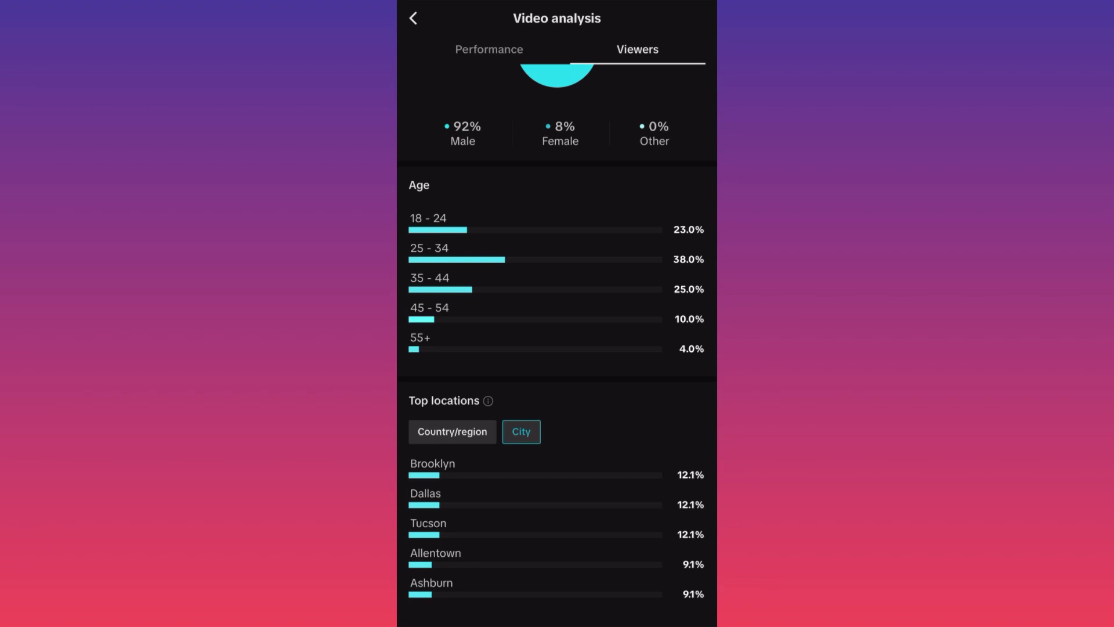
scroll(557, 349, "up", 5)
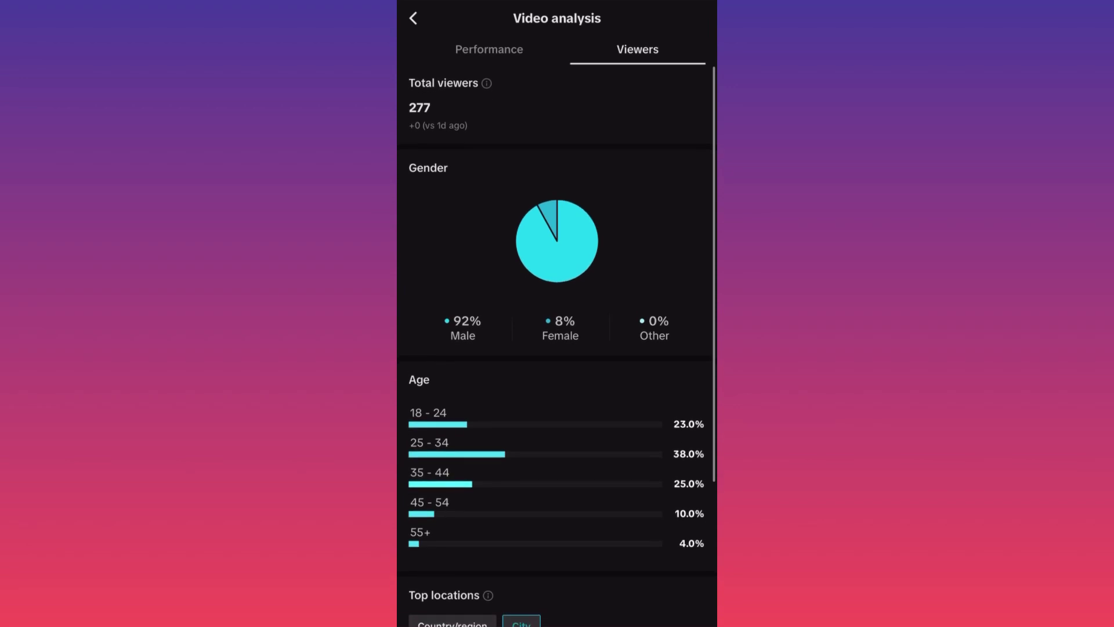